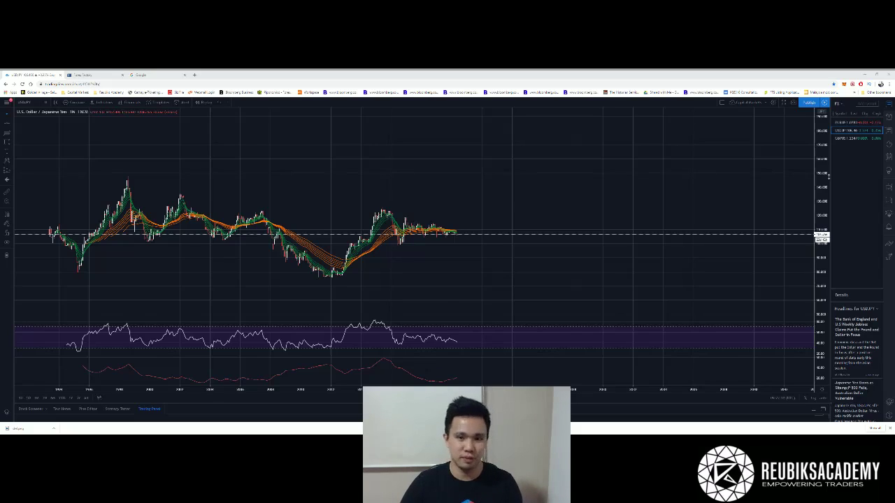
View the EUR/USD and USD/JPY charts from the watchlist and open the GBP/USD chart.
click(848, 124)
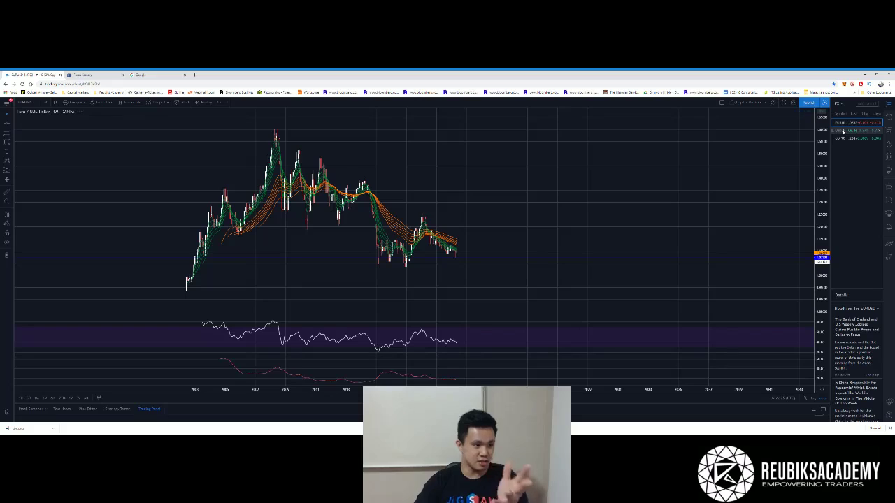
click(847, 131)
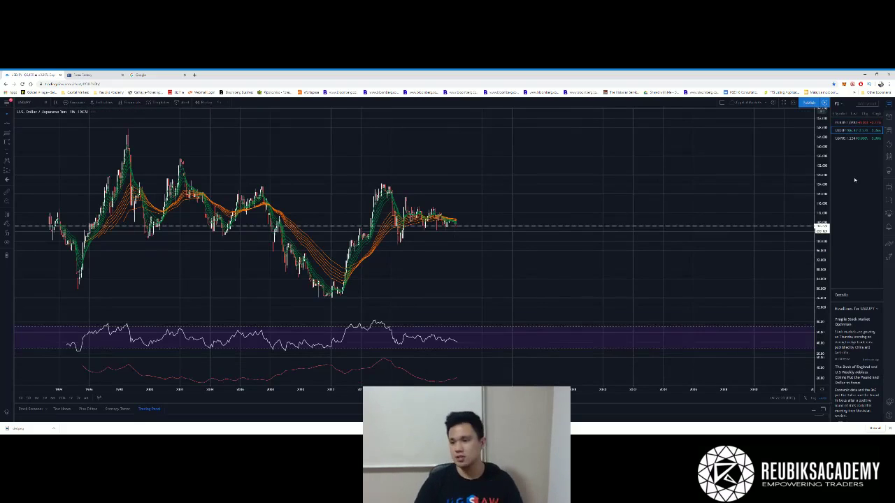
click(848, 139)
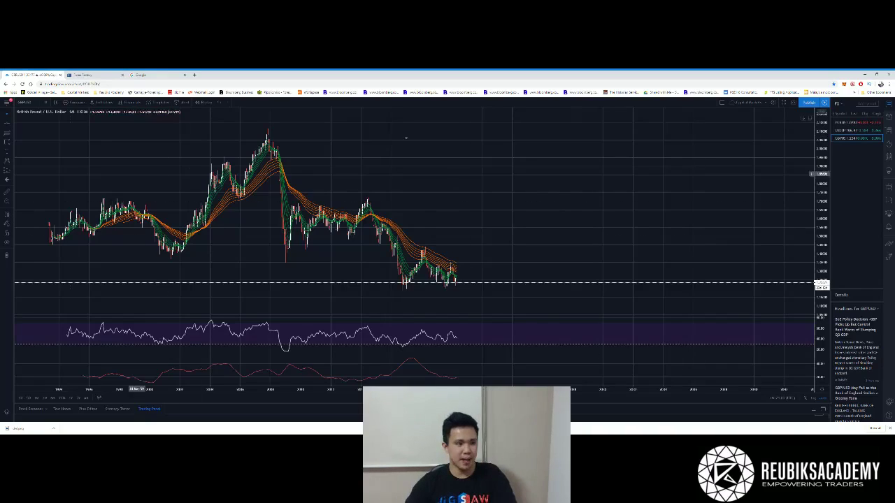
Examine the long-term GBP/USD price history with a wider time scale, from the early 1990s to the latest candles.
mouse_move(384, 207)
mouse_down()
mouse_move(435, 210)
mouse_move(387, 209)
mouse_up()
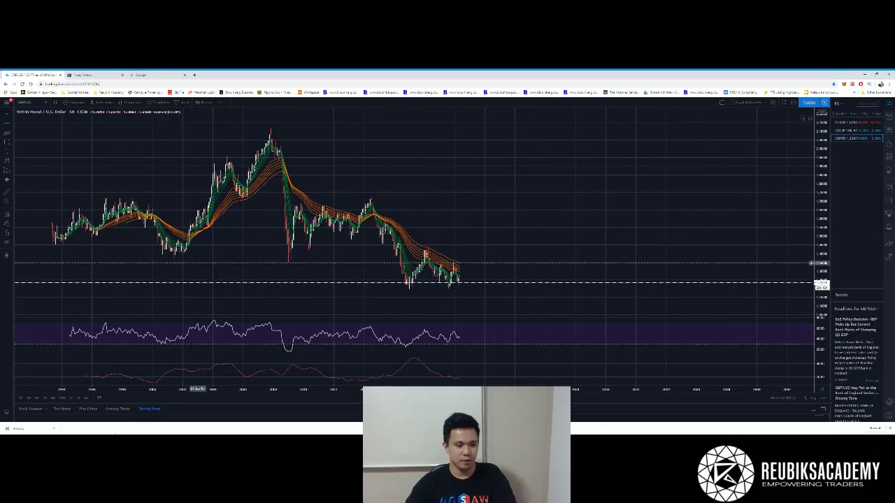
click(85, 400)
drag(662, 194, 516, 187)
drag(294, 388, 381, 389)
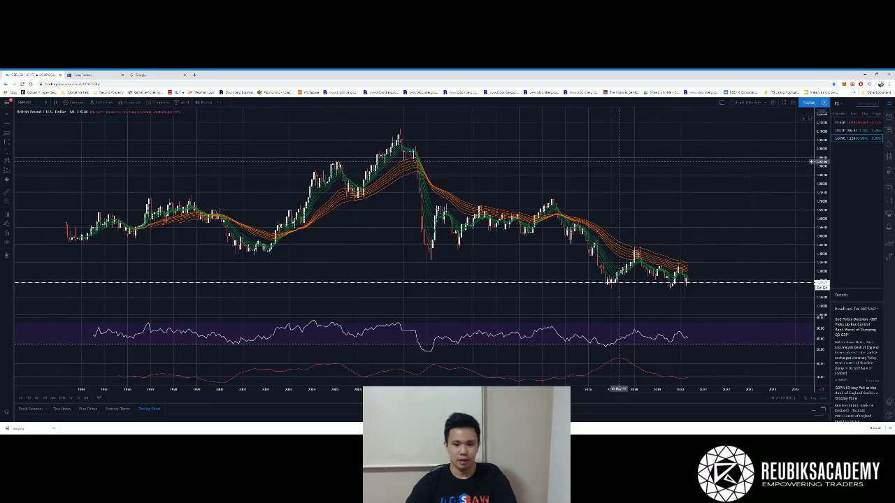
drag(532, 154, 514, 154)
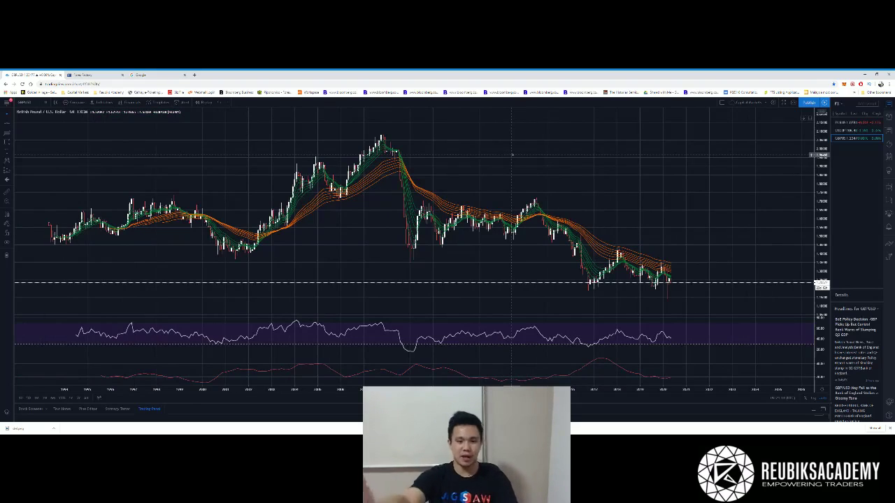
drag(651, 176, 612, 172)
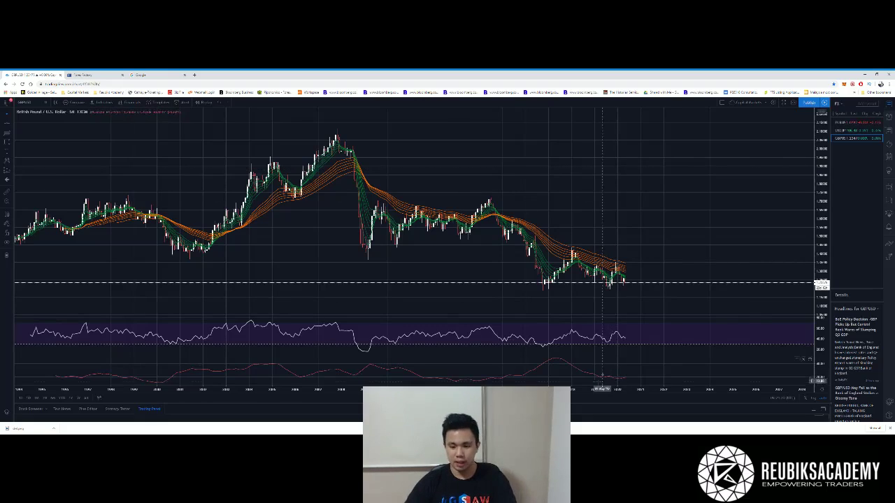
Enlarge the RSI pane and the red-line indicator pane in turn to examine them, and give the space back to the price chart.
drag(591, 317, 593, 161)
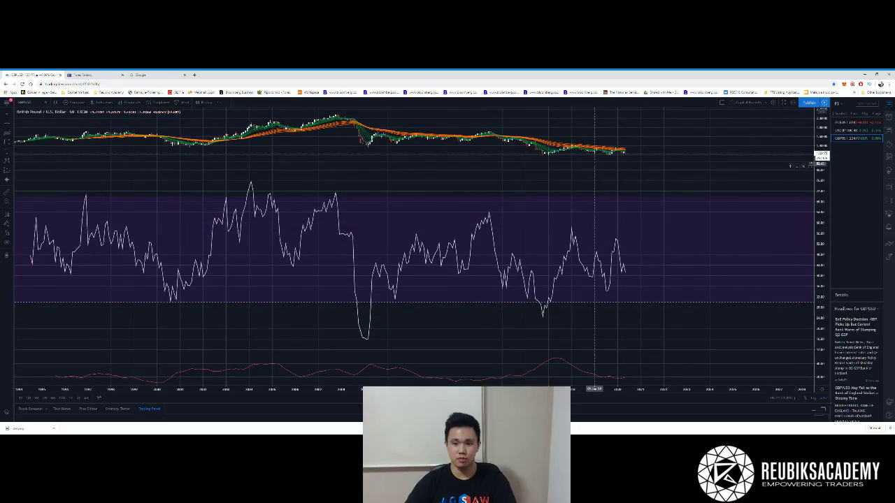
drag(594, 166, 593, 201)
drag(590, 274, 595, 319)
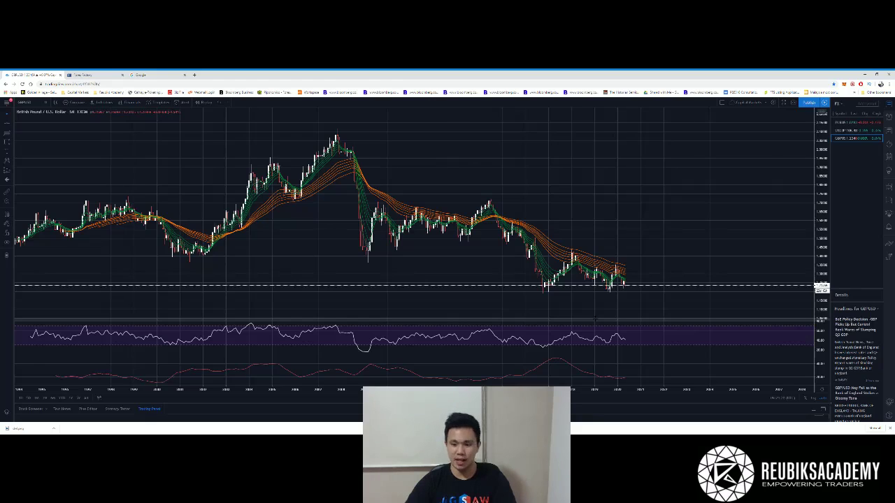
drag(596, 319, 580, 262)
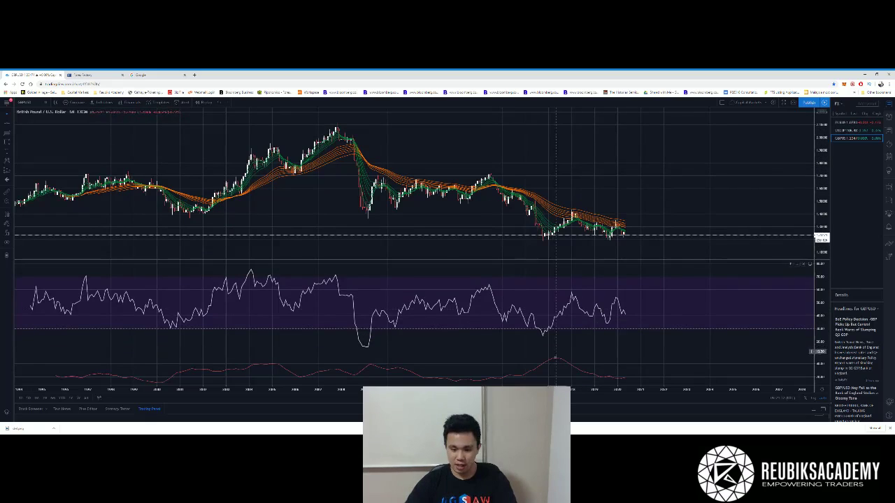
drag(554, 356, 558, 266)
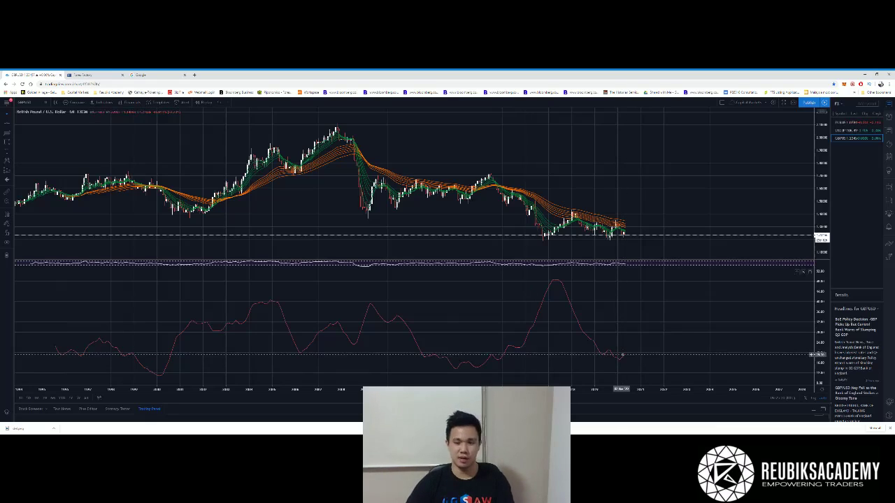
drag(527, 270, 518, 353)
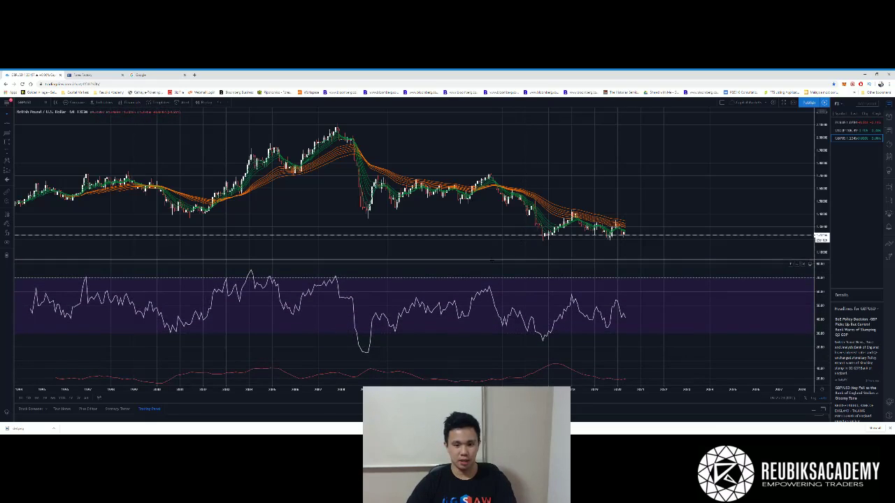
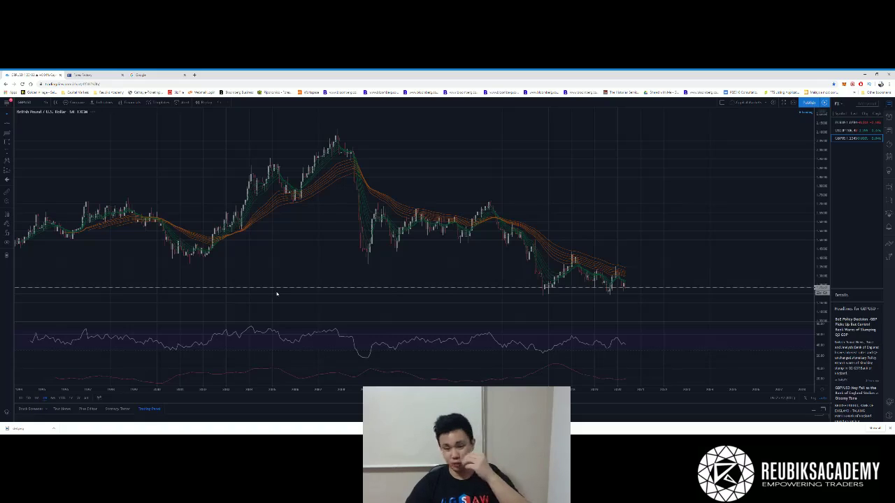
Switch the GBP/USD chart to the 60-minute interval and magnify the price action of April and early May.
key(d)
key(Return)
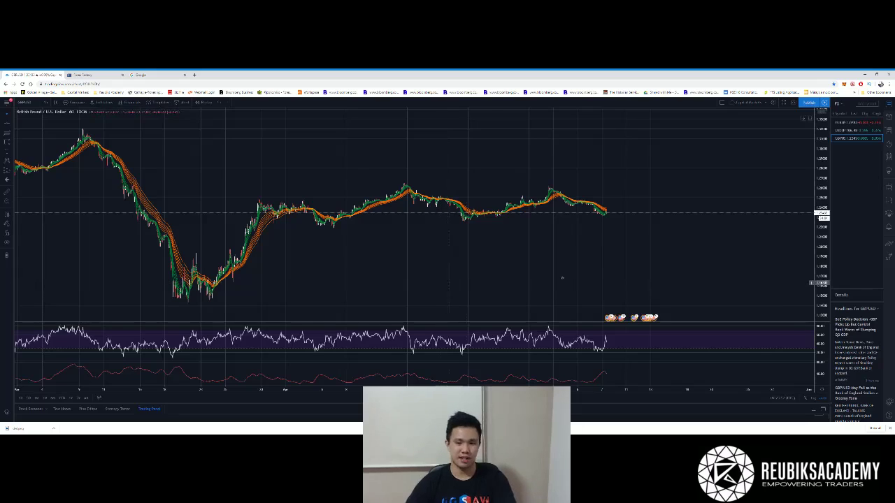
drag(817, 253, 817, 146)
drag(685, 147, 599, 193)
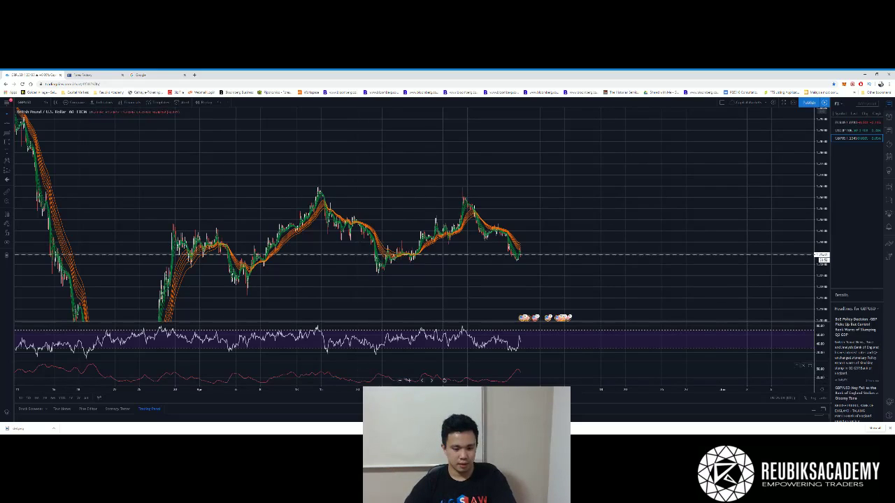
click(409, 381)
drag(409, 381, 502, 237)
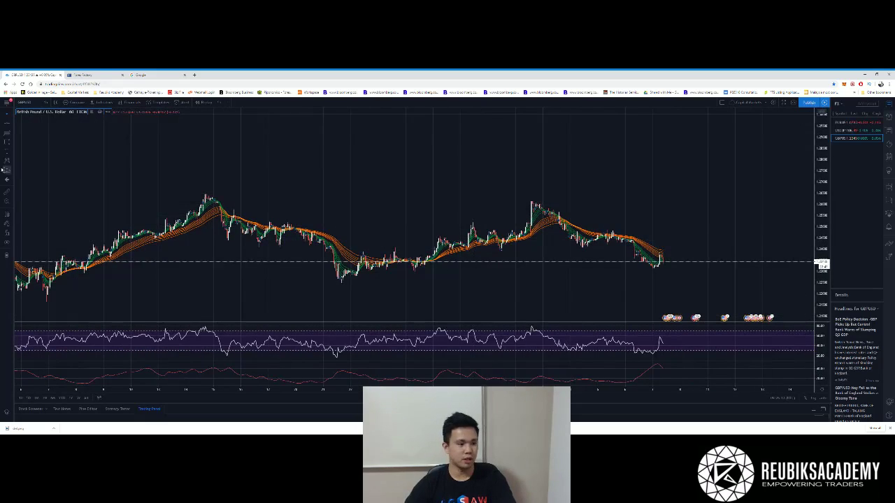
Draw a horizontal resistance line at the mid-April swing high, at about 1.265.
click(342, 152)
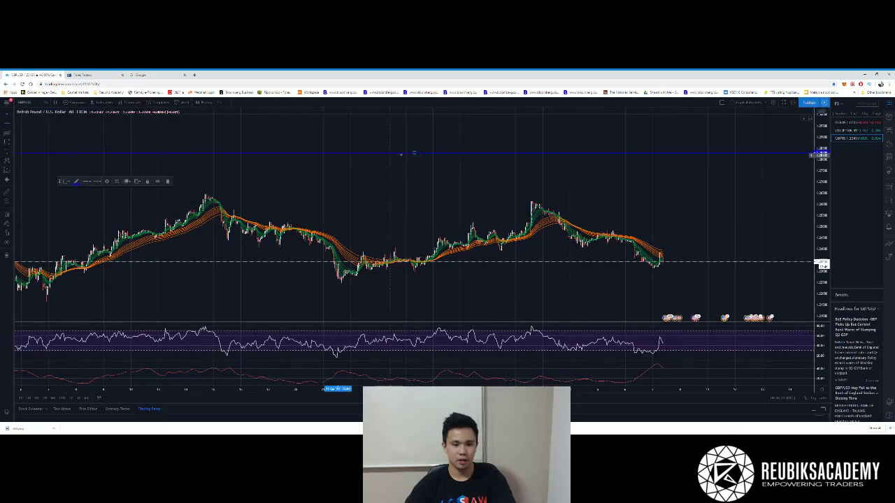
drag(413, 154, 413, 191)
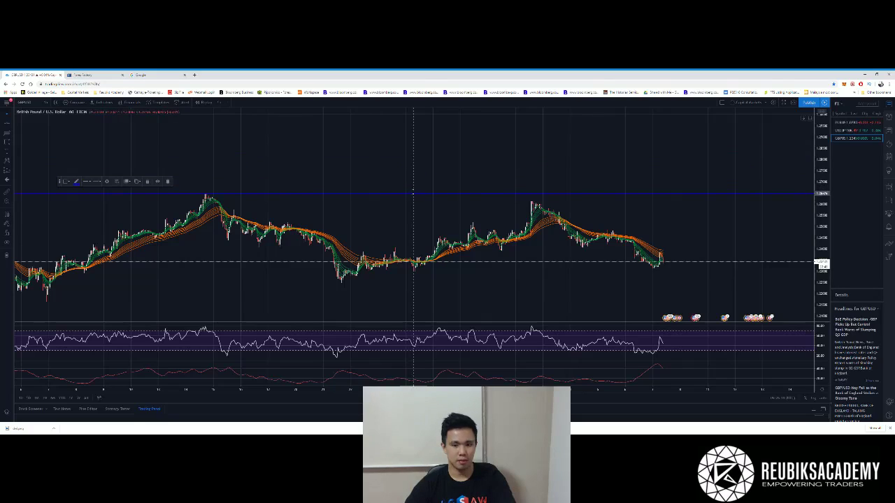
click(822, 177)
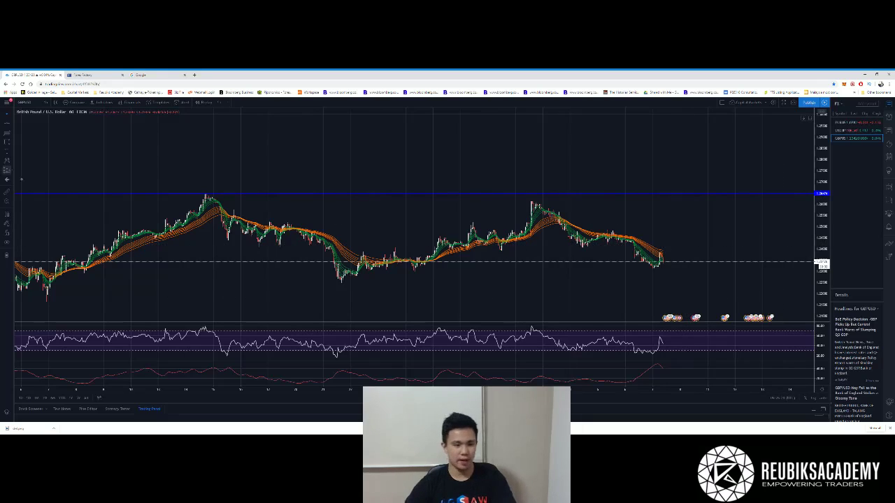
Draw two horizontal support lines, one at the April swing low and one slightly above it.
click(7, 126)
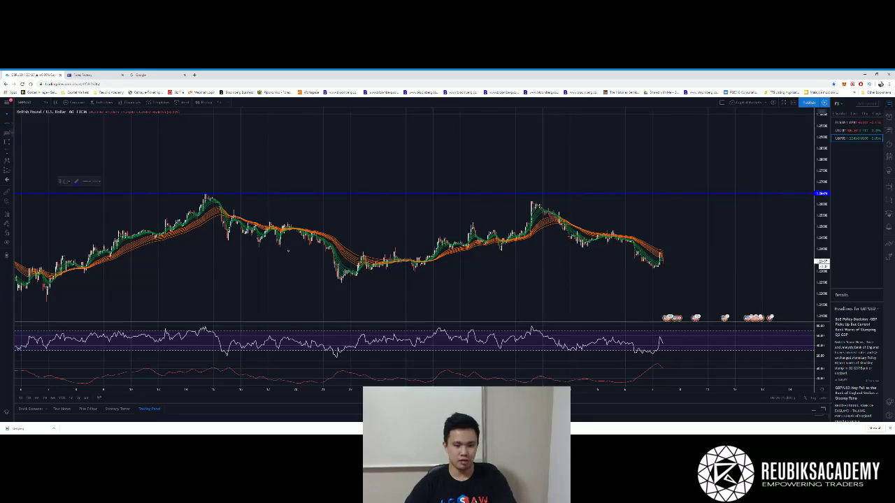
click(460, 271)
drag(416, 271, 419, 281)
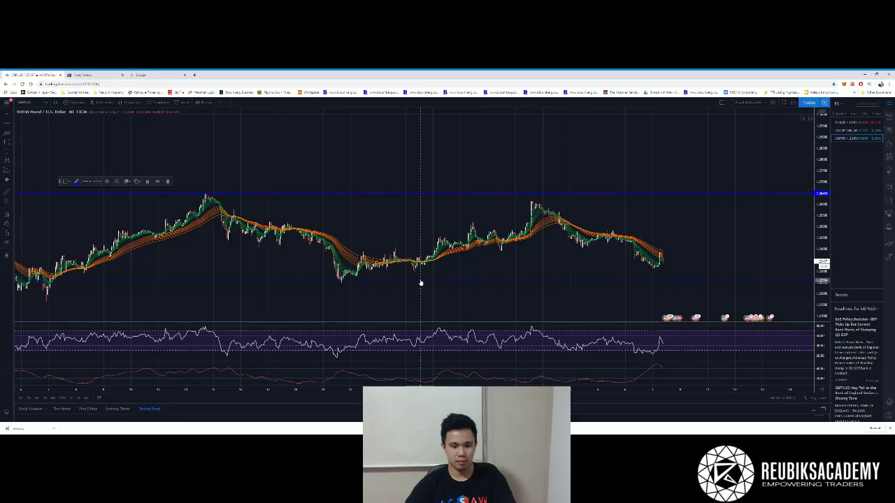
key(Delete)
click(412, 281)
drag(412, 282, 414, 264)
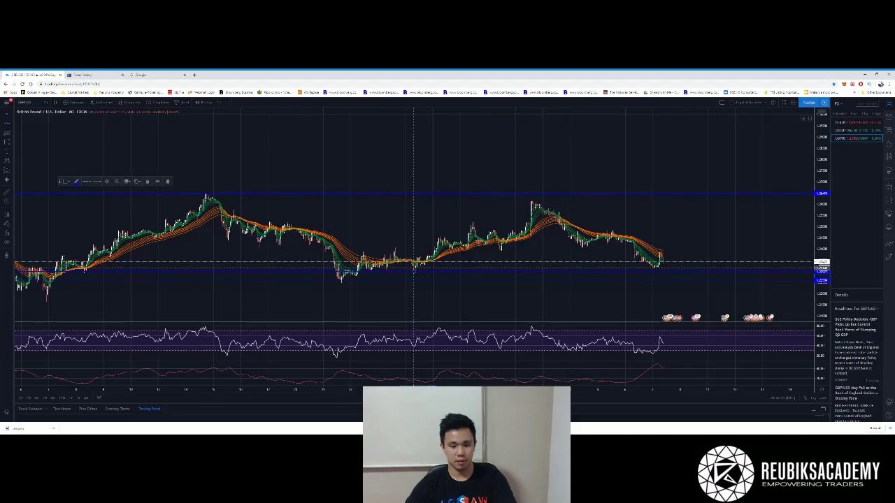
click(413, 223)
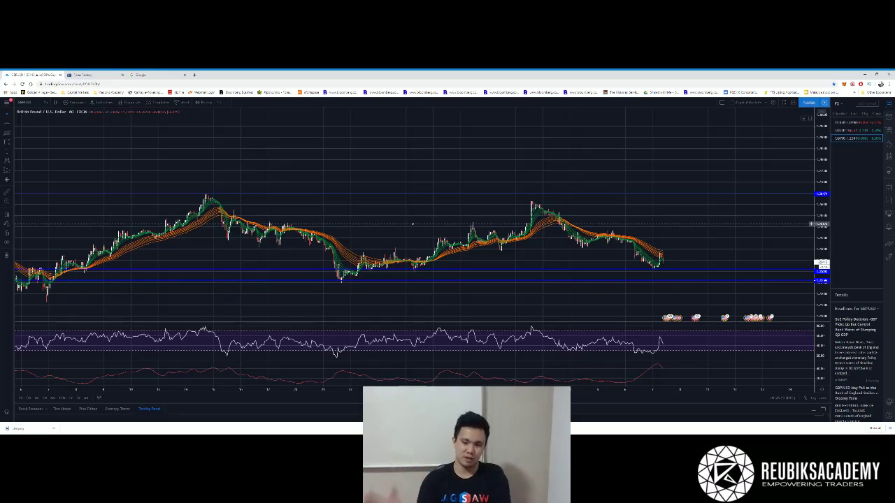
Draw one rectangle over the two support lines just beyond the latest candle and another over the resistance line.
click(6, 143)
drag(663, 267, 717, 284)
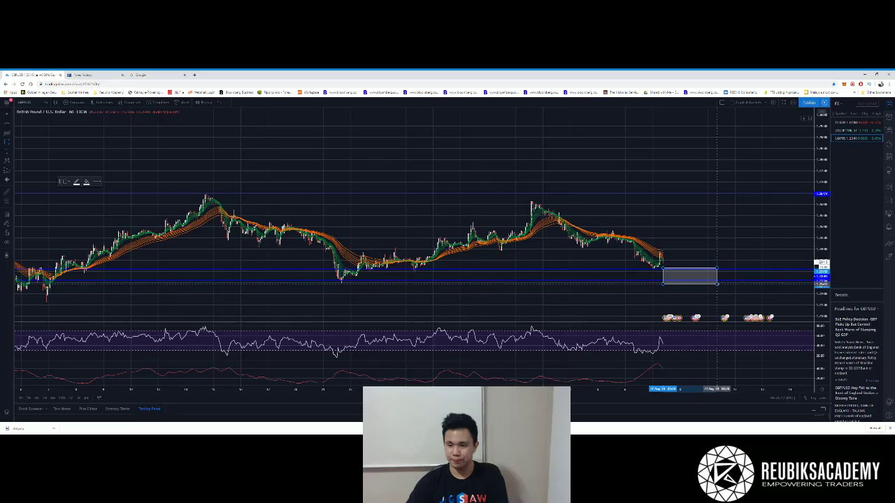
click(744, 297)
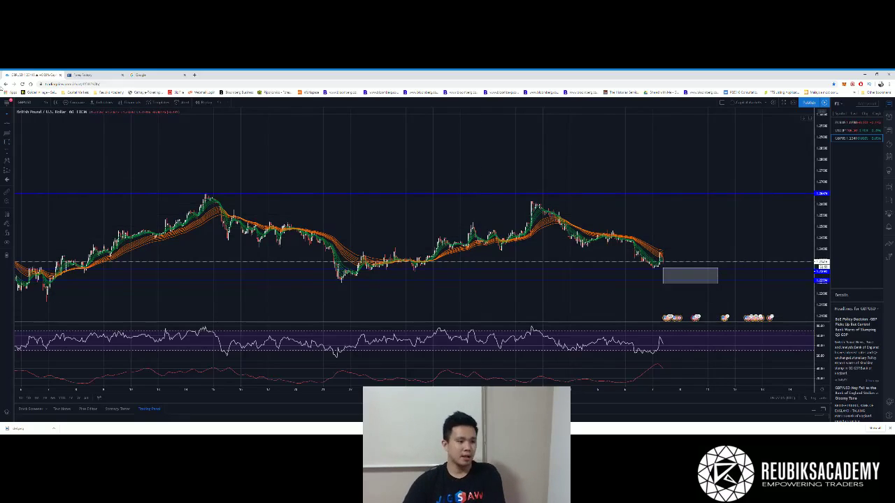
click(7, 143)
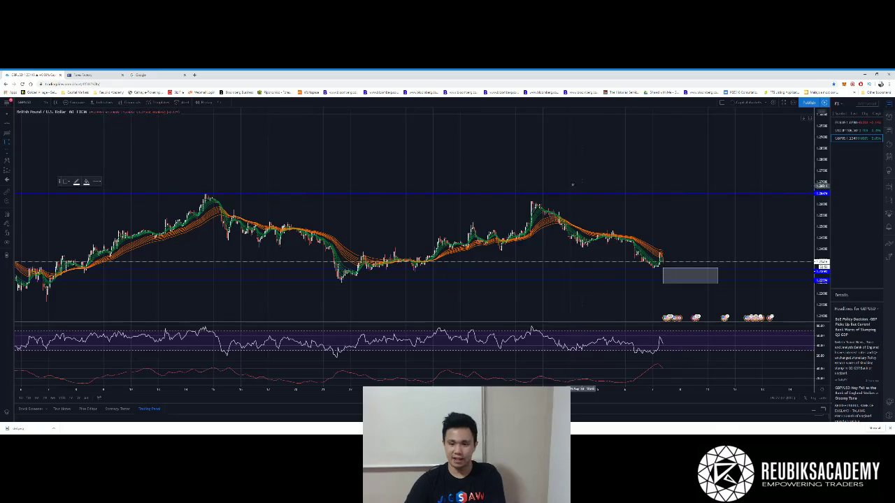
drag(637, 188, 724, 198)
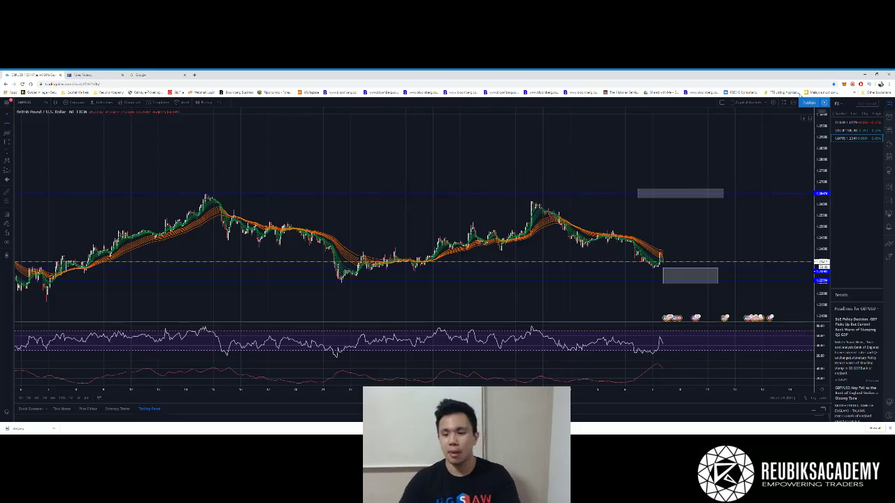
Enlarge the RSI pane to examine it, and collapse the indicator panes to give the price chart more room.
drag(695, 224, 642, 222)
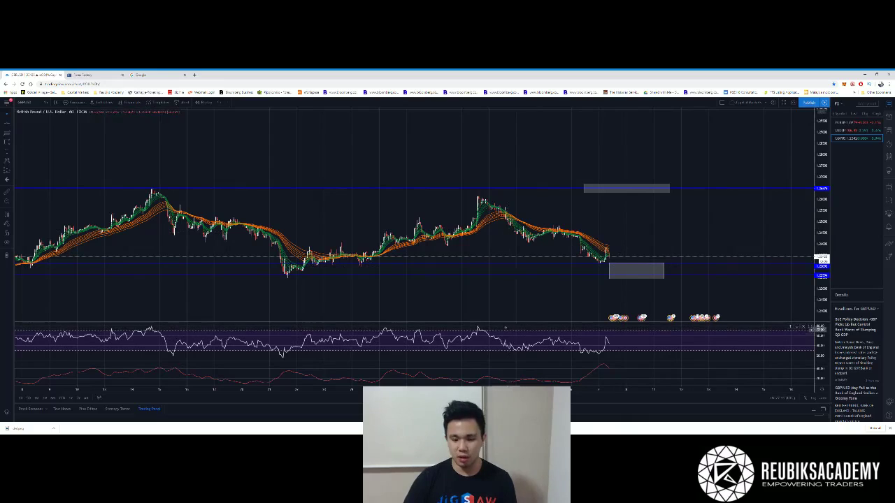
drag(503, 325, 510, 298)
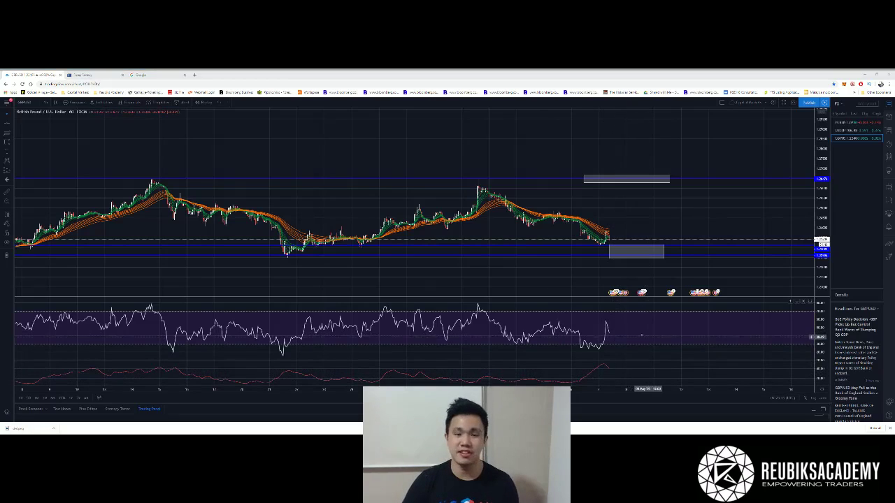
click(418, 75)
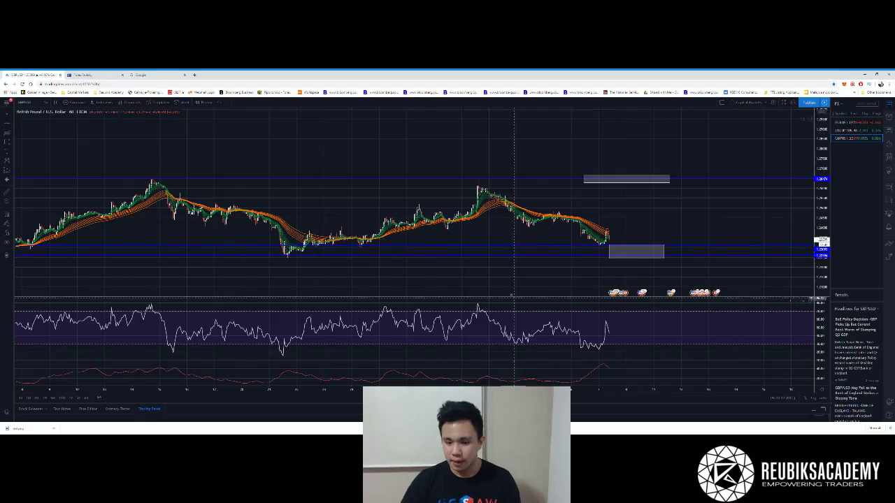
drag(514, 299, 514, 368)
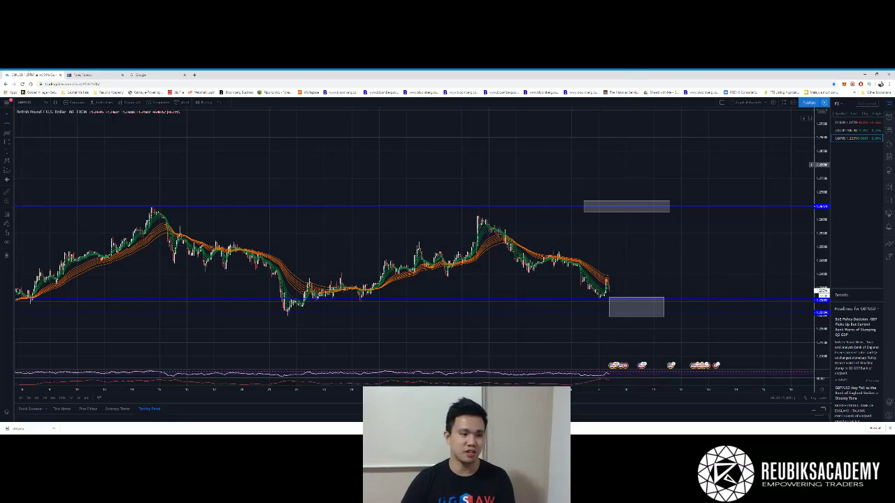
Review the day's economic calendar on Forex Factory and return to the GBP/USD chart in TradingView.
key(ctrl+Tab)
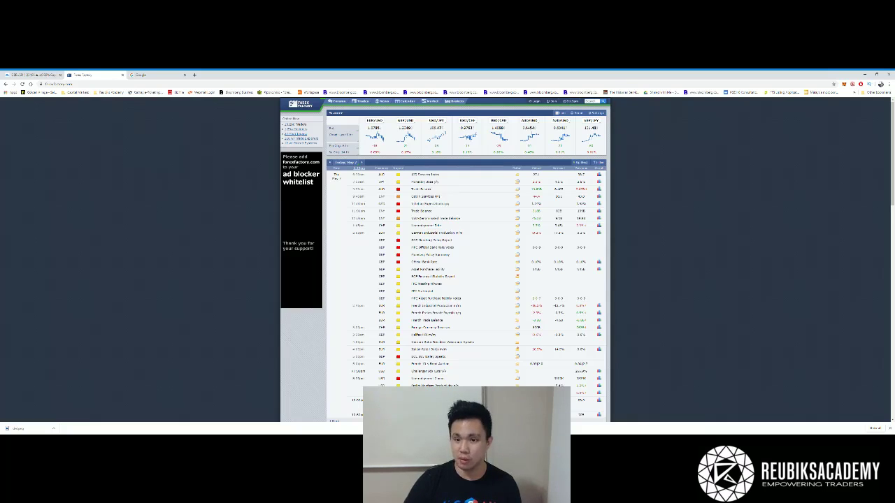
click(23, 84)
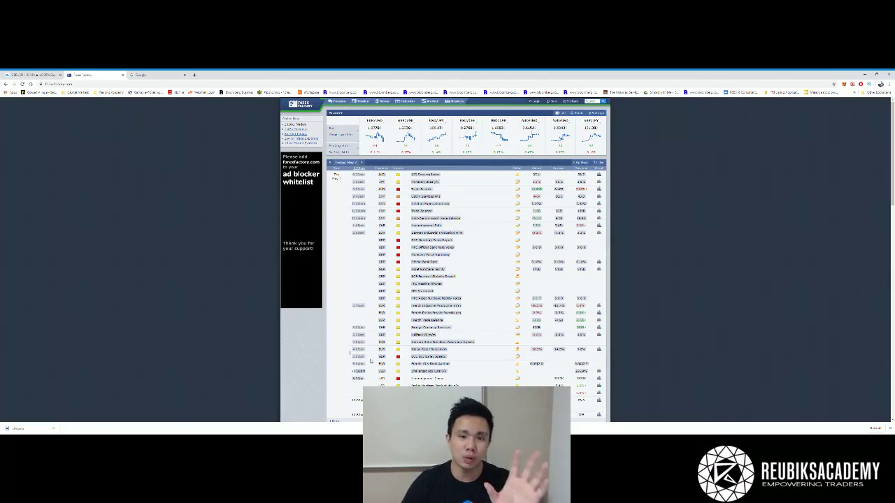
scroll(397, 275, down, 3)
scroll(402, 287, up, 3)
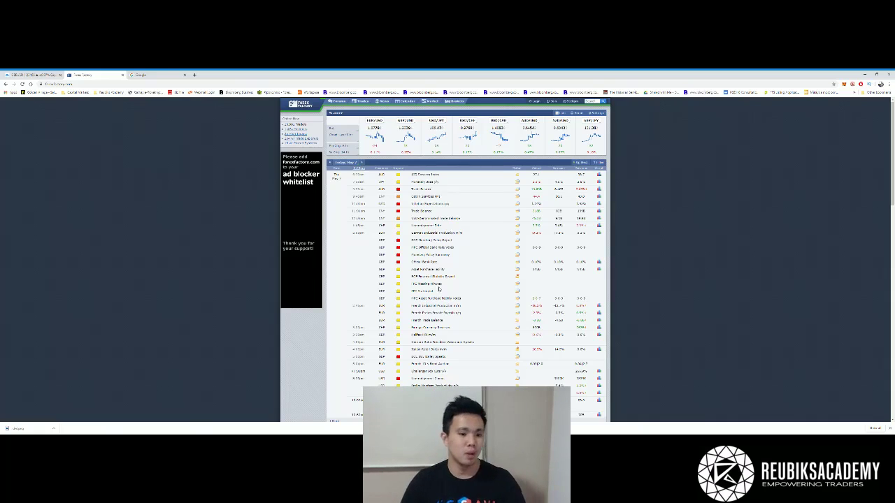
click(14, 74)
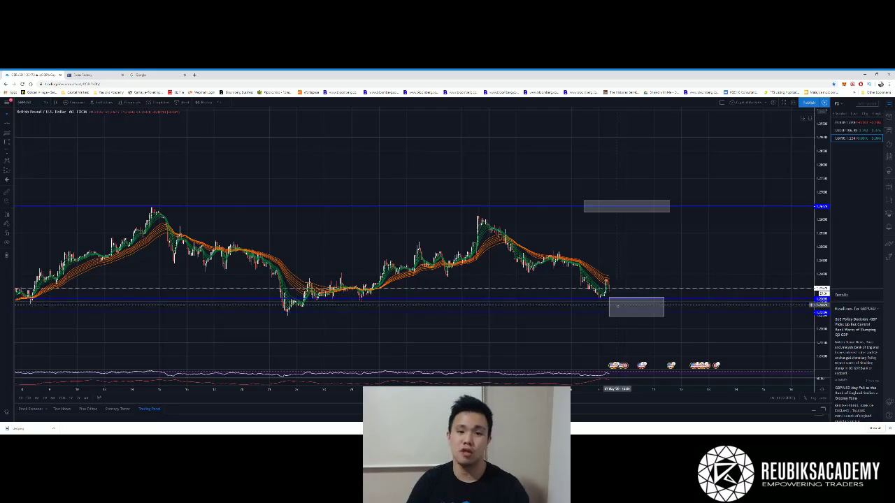
Recheck the listed news events on Forex Factory and switch back to the TradingView chart.
click(84, 75)
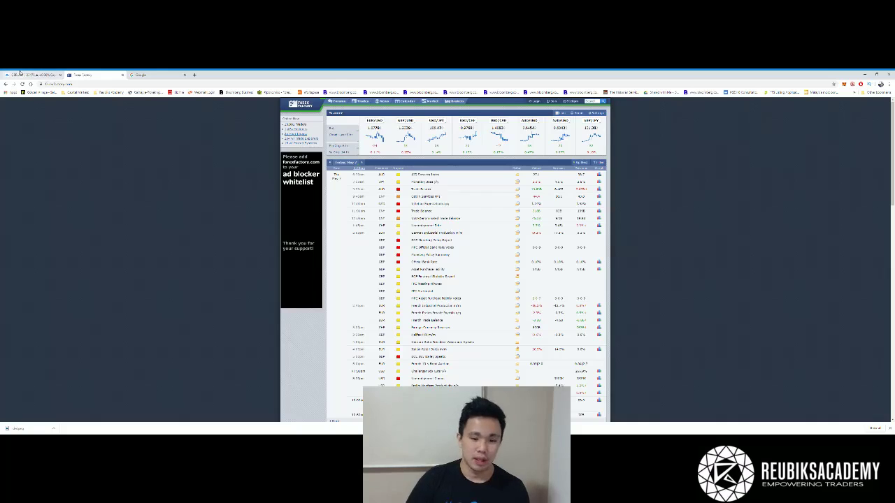
key(ctrl+shift+Tab)
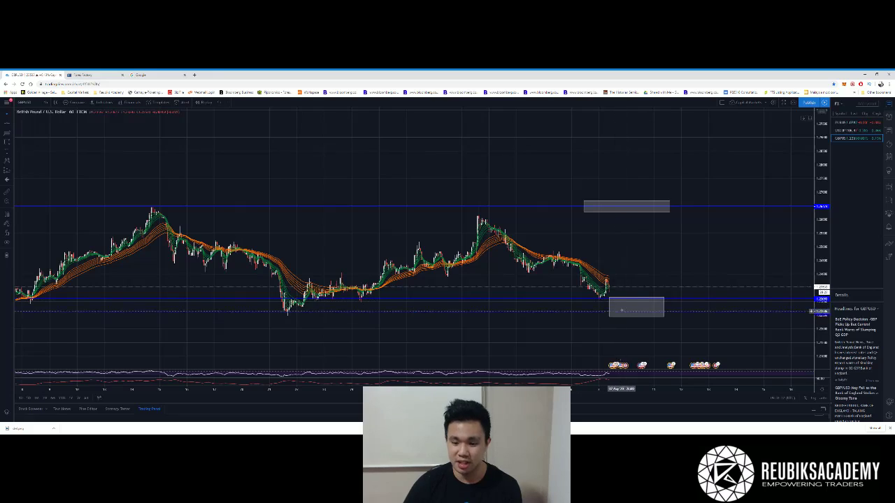
Draw a rectangle the width of the support zone box directly beneath it, with its upper edge touching the box.
click(11, 143)
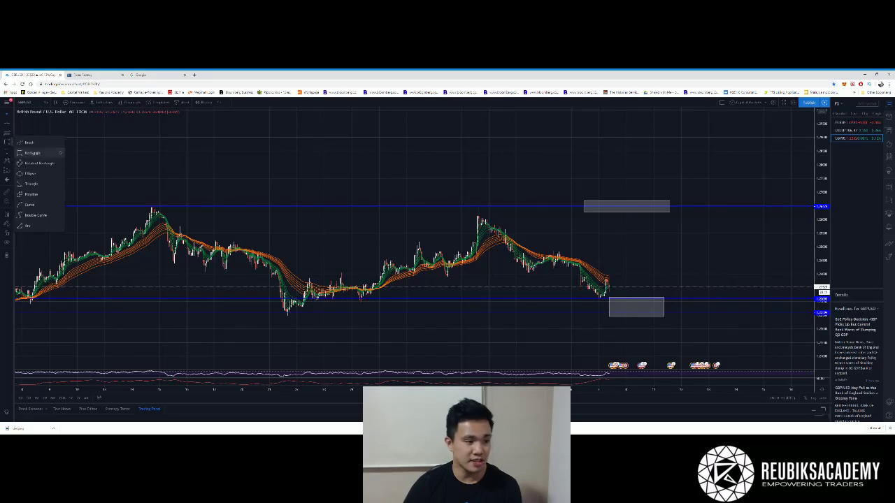
click(35, 158)
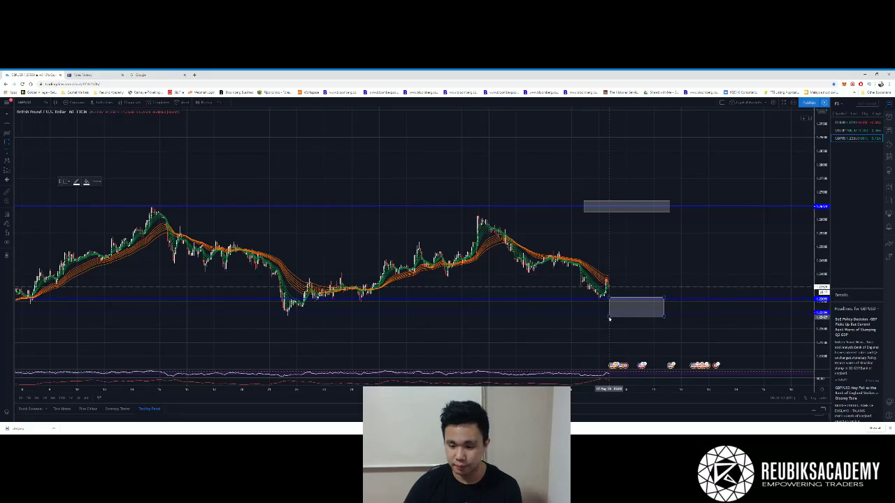
mouse_move(610, 319)
mouse_down()
mouse_move(653, 339)
mouse_move(665, 332)
mouse_up()
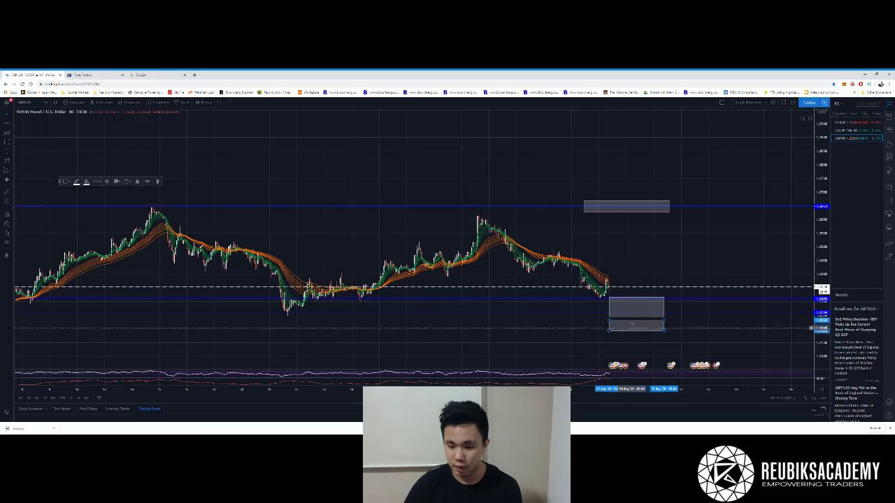
key(Escape)
drag(634, 322, 635, 317)
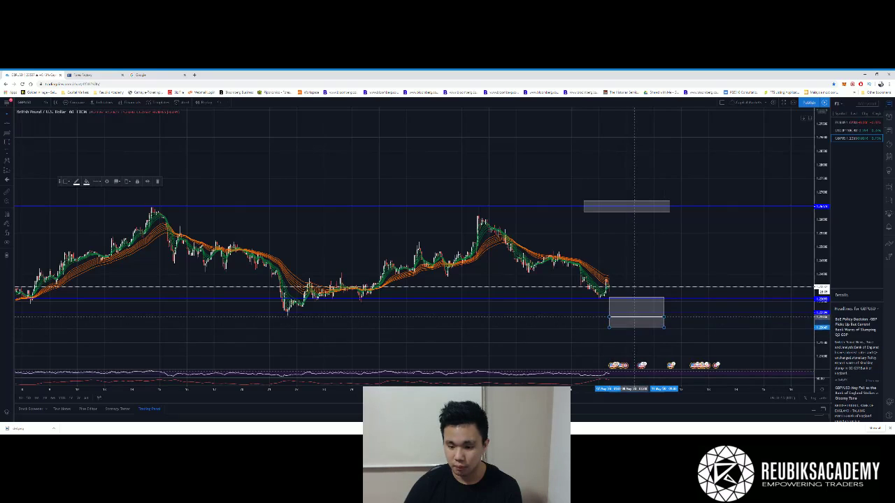
Set both the border and the fill of the rectangle below the support zone to red.
click(77, 182)
click(79, 196)
click(86, 181)
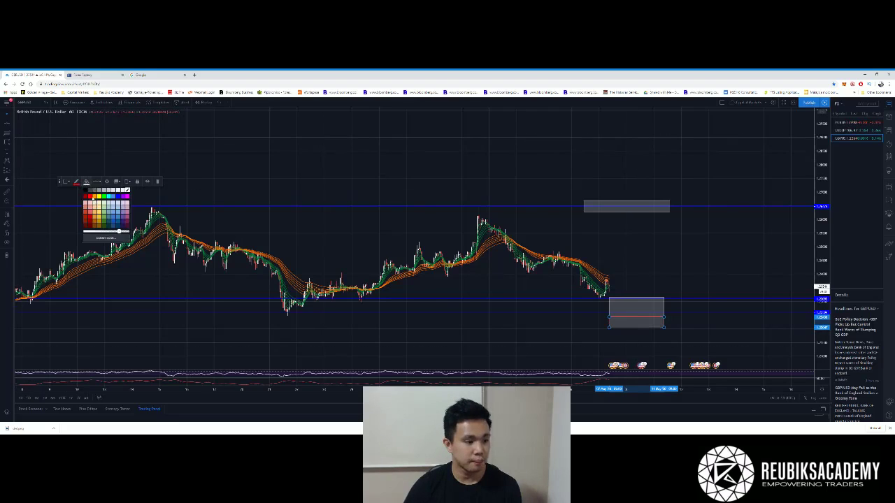
click(92, 200)
click(660, 343)
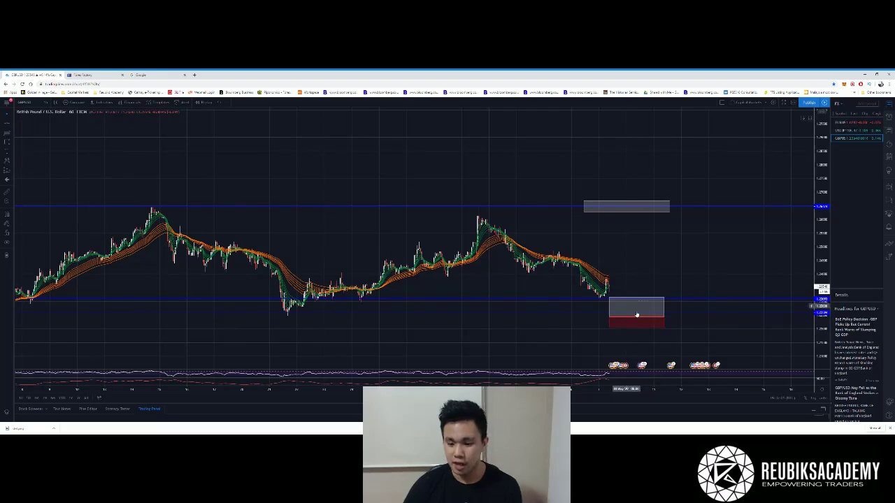
Draw a rectangle spanning from the resistance zone down to the support zone, aligning its left edge with the support box.
click(8, 142)
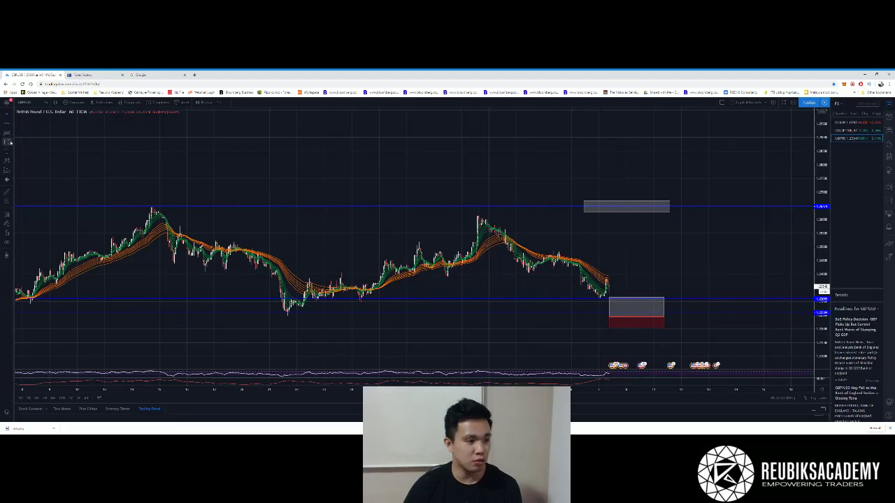
mouse_move(591, 213)
mouse_down()
mouse_move(668, 280)
mouse_move(665, 299)
mouse_up()
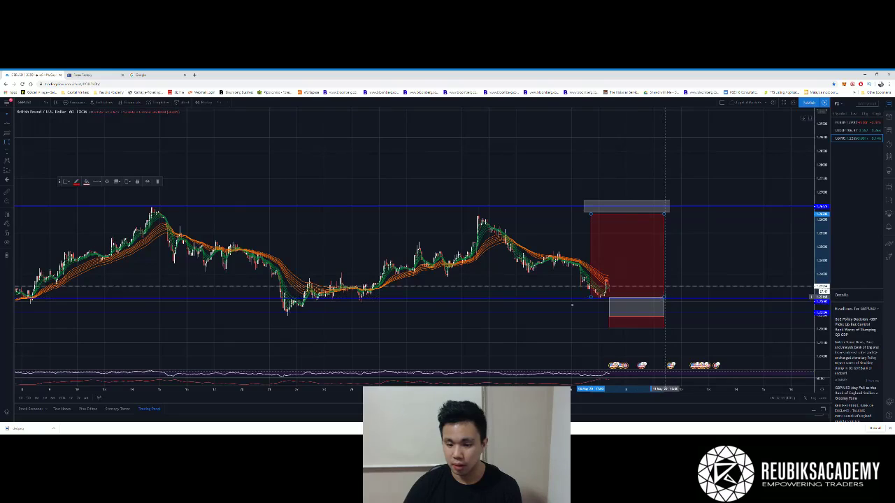
drag(591, 297, 609, 299)
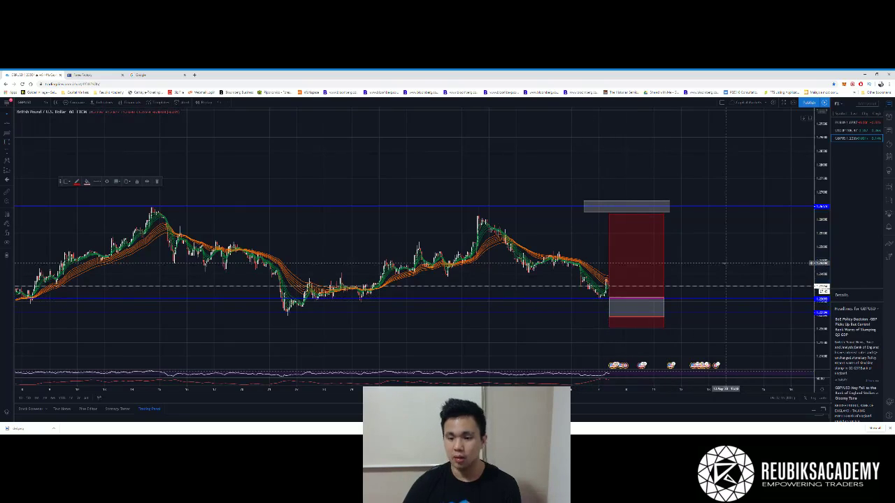
click(720, 261)
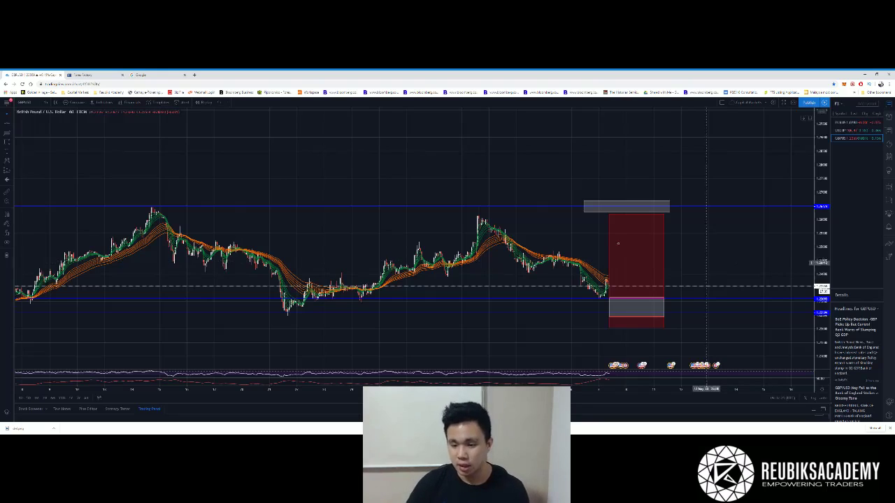
Change the fill and border of the tall rectangle between the support and resistance zones to green.
click(608, 224)
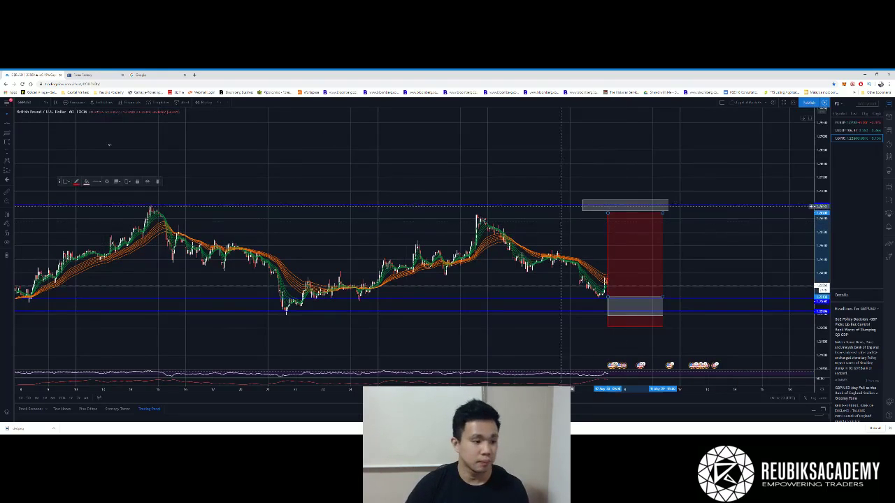
click(86, 182)
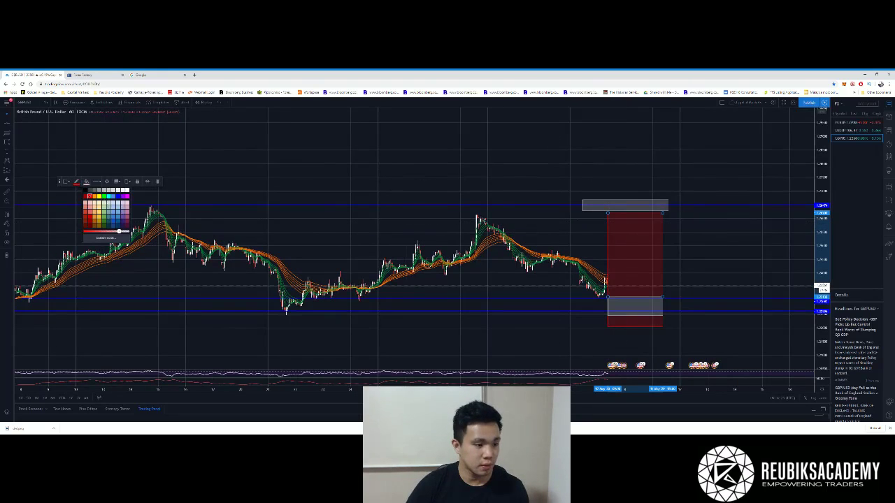
click(102, 197)
click(76, 182)
click(91, 198)
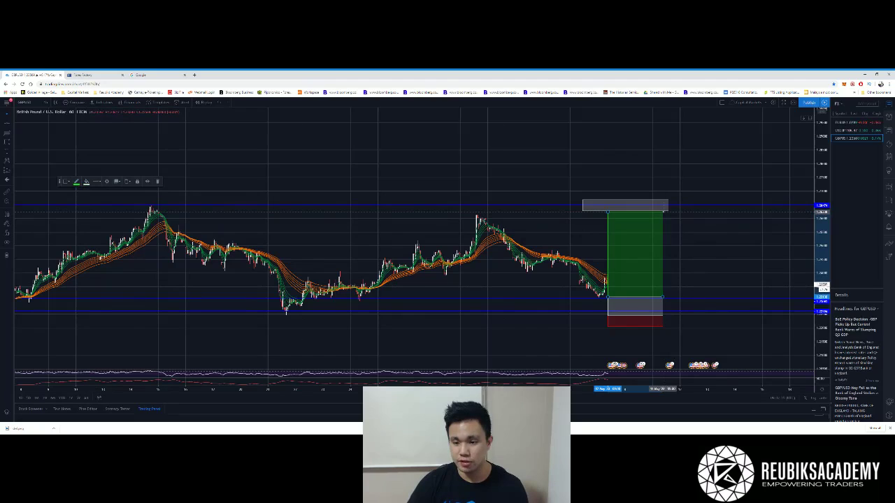
click(667, 175)
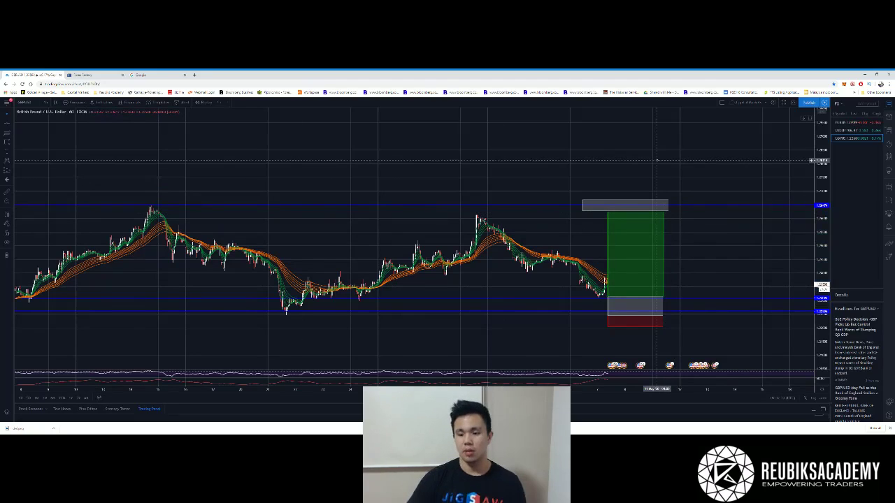